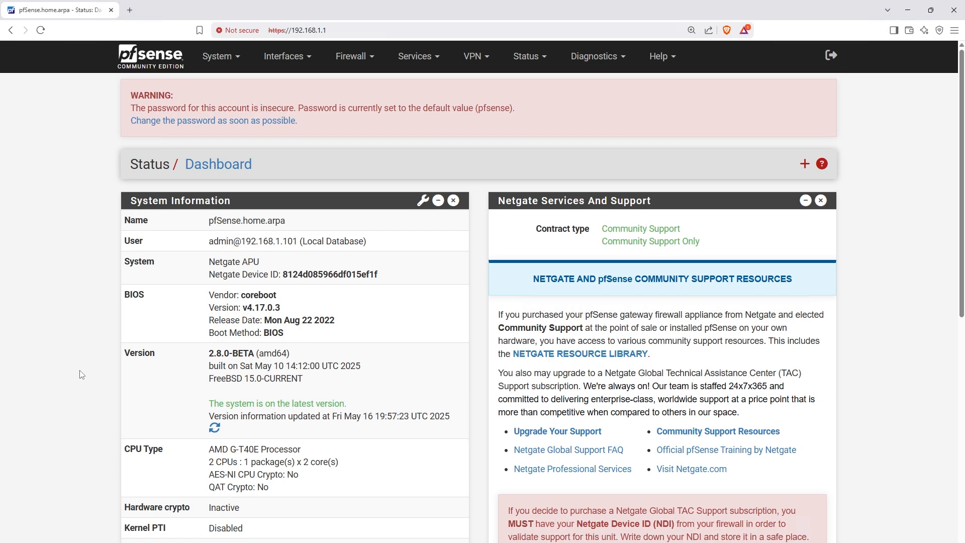
Open the DHCP leases status page and examine the IP address, MAC address and hostname of the K-L1-WS8 lease.
{"action": "left_click", "coordinate": [548, 60]}
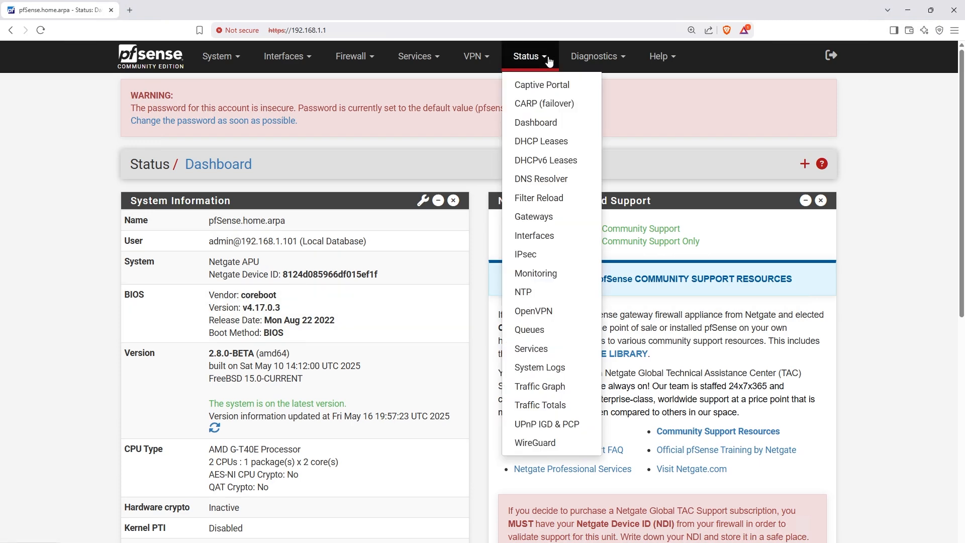
{"action": "left_click", "coordinate": [578, 142]}
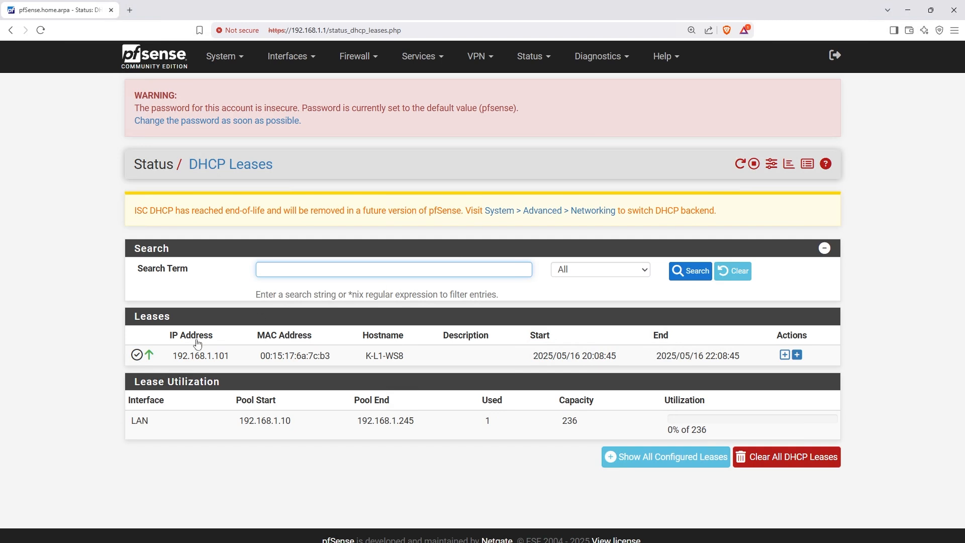
{"action": "left_click_drag", "start_coordinate": [171, 356], "coordinate": [416, 358]}
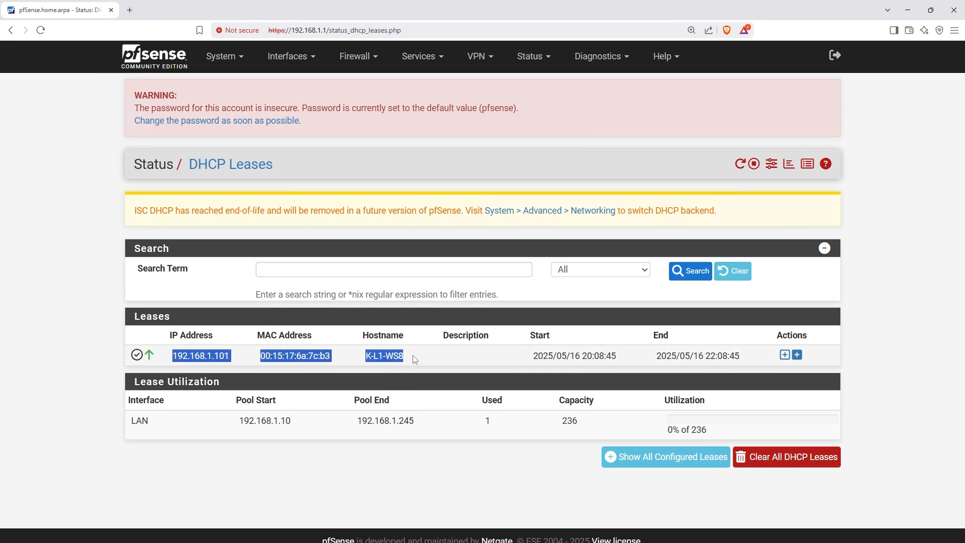
{"action": "left_click_drag", "start_coordinate": [415, 359], "coordinate": [172, 356]}
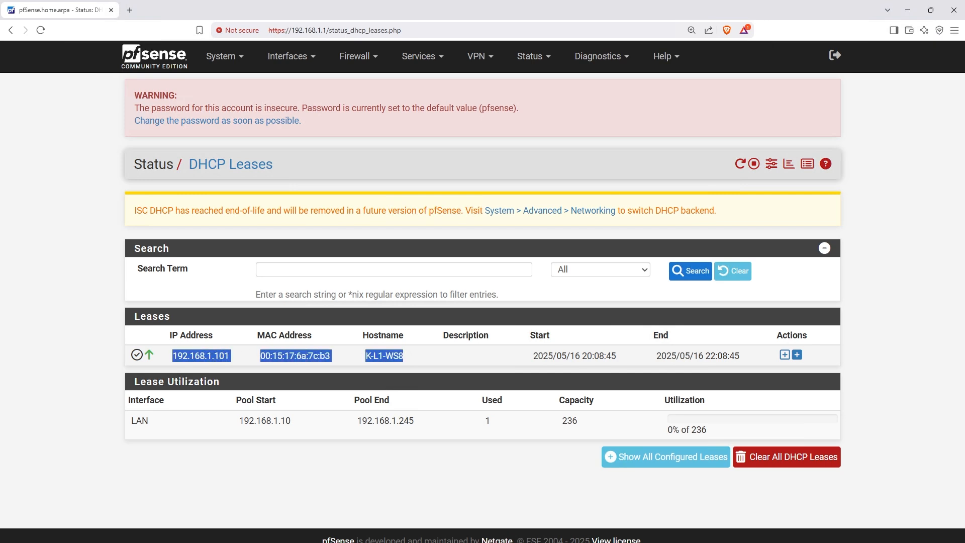
{"action": "left_click", "coordinate": [173, 360]}
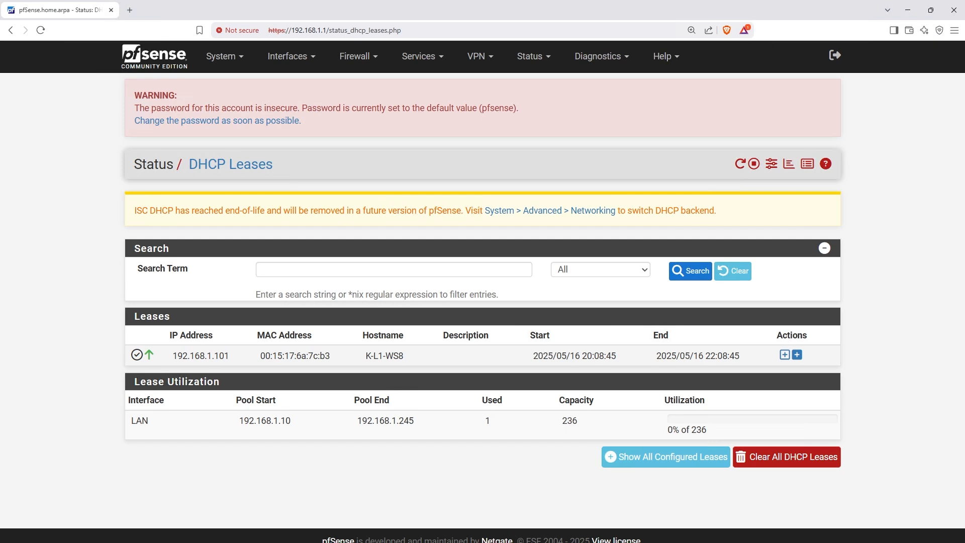
{"action": "left_click_drag", "start_coordinate": [173, 357], "coordinate": [345, 360]}
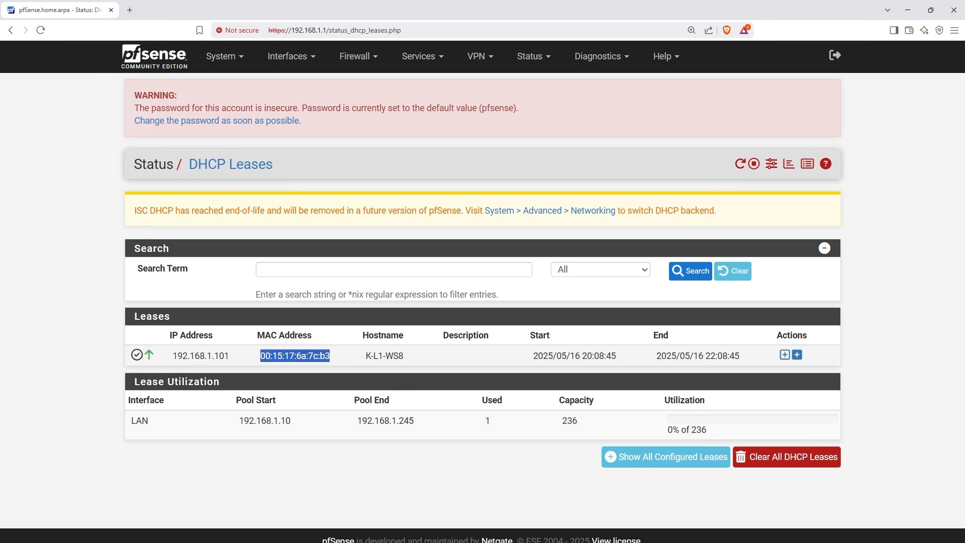
{"action": "left_click_drag", "start_coordinate": [405, 358], "coordinate": [362, 360]}
{"action": "left_click", "coordinate": [361, 359]}
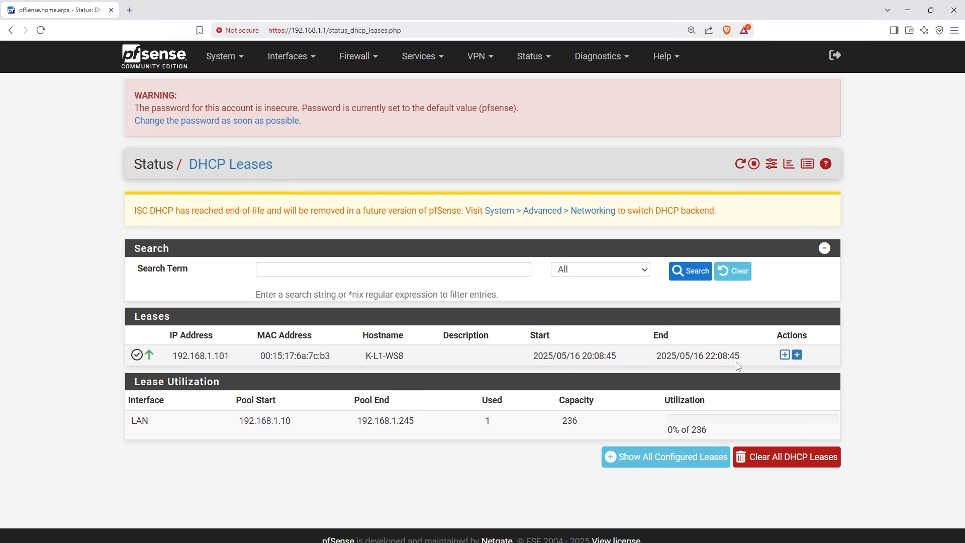
Add a Wake-on-LAN entry from the K-L1-WS8 lease, keeping the LAN interface, and save it.
{"action": "left_click", "coordinate": [798, 356]}
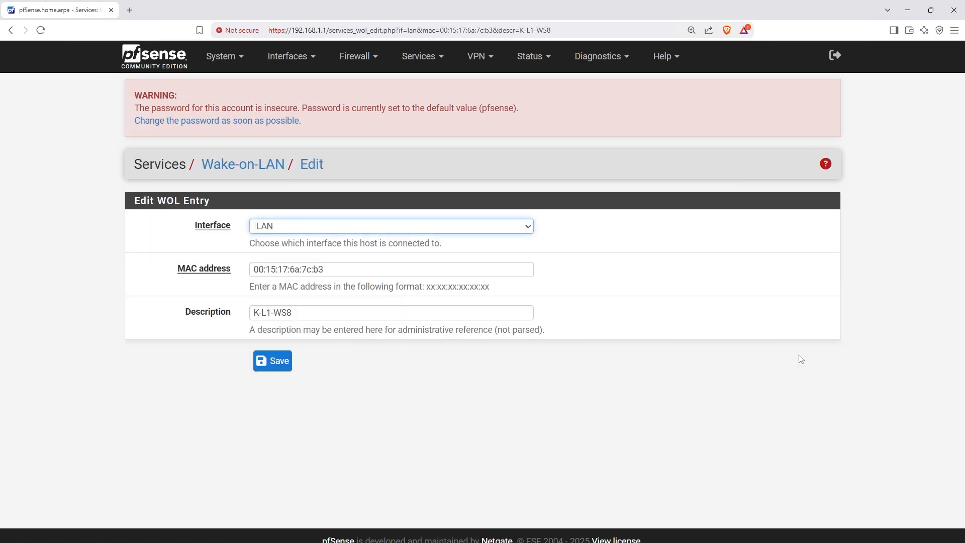
{"action": "mouse_move", "coordinate": [309, 313]}
{"action": "left_mouse_down"}
{"action": "mouse_move", "coordinate": [253, 313]}
{"action": "mouse_move", "coordinate": [297, 313]}
{"action": "left_mouse_up"}
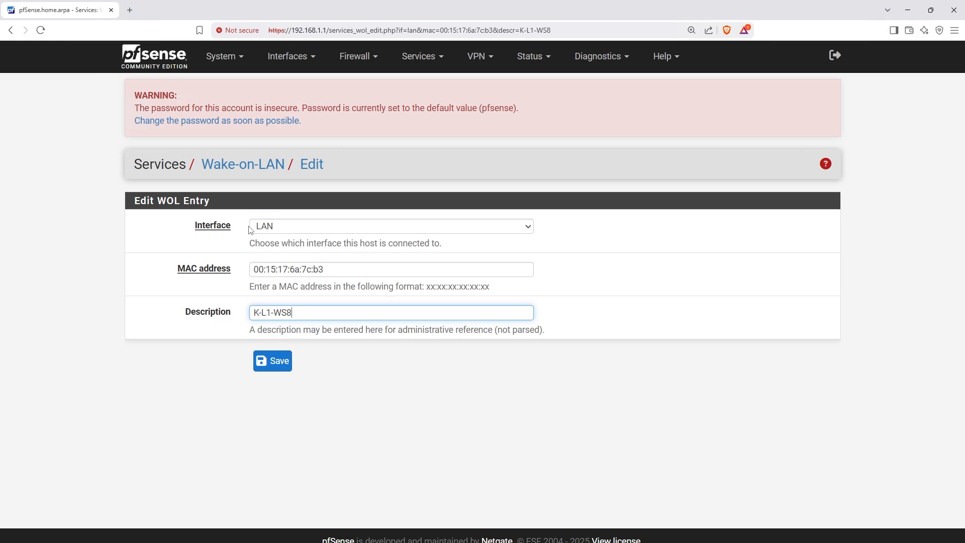
{"action": "left_click", "coordinate": [262, 231]}
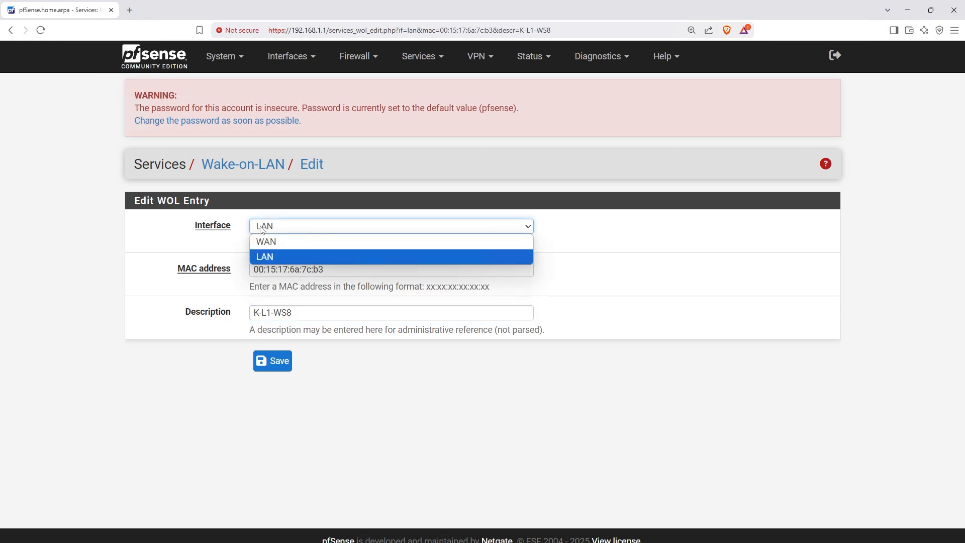
{"action": "left_click", "coordinate": [242, 231]}
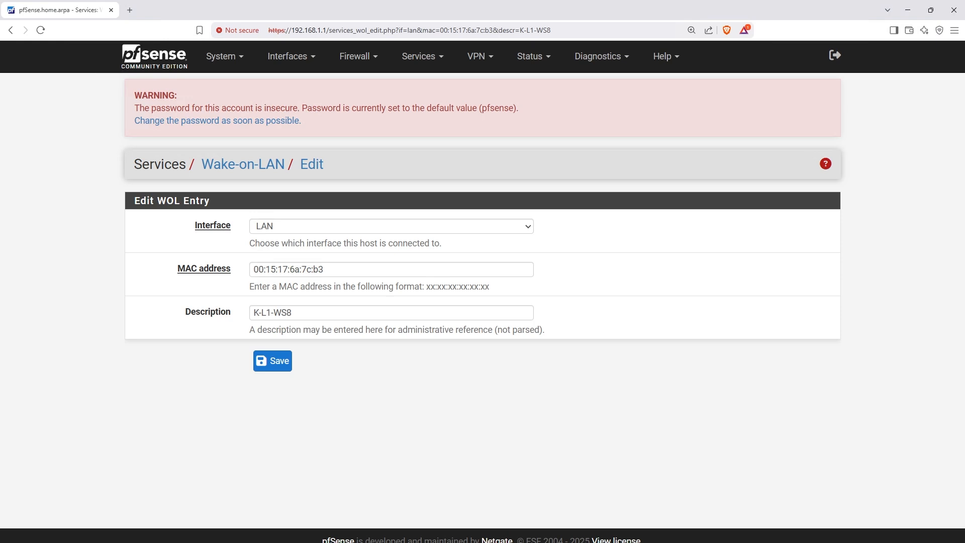
{"action": "left_click", "coordinate": [274, 358]}
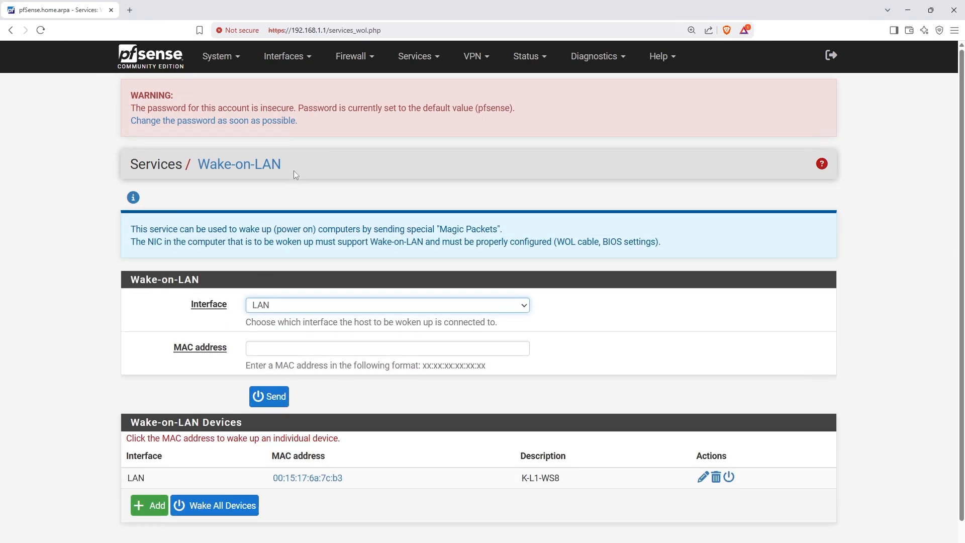
Wake the K-L1-WS8 device individually from the saved Wake-on-LAN devices and check the confirmation message.
{"action": "left_click_drag", "start_coordinate": [286, 161], "coordinate": [198, 164]}
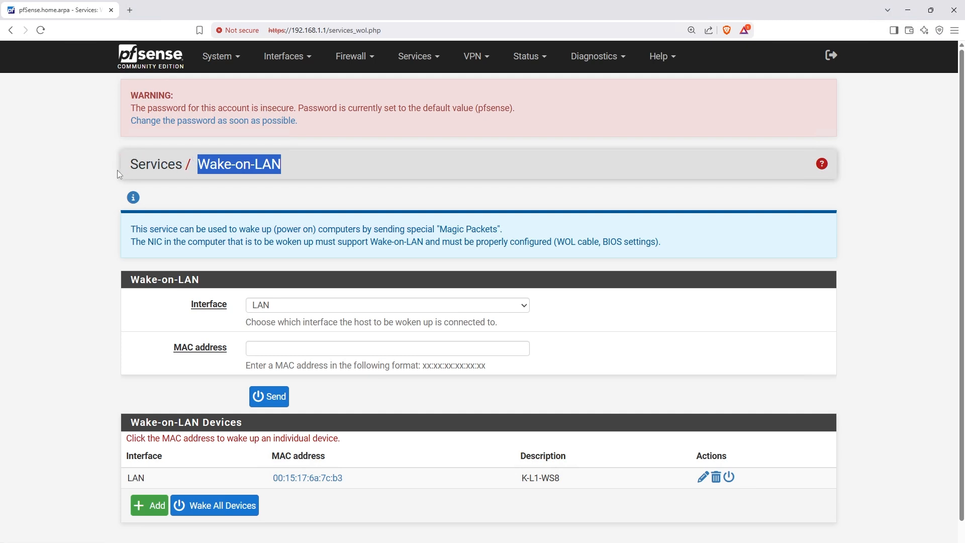
{"action": "left_click_drag", "start_coordinate": [117, 170], "coordinate": [175, 165]}
{"action": "left_click", "coordinate": [104, 397]}
{"action": "left_click_drag", "start_coordinate": [348, 478], "coordinate": [141, 477]}
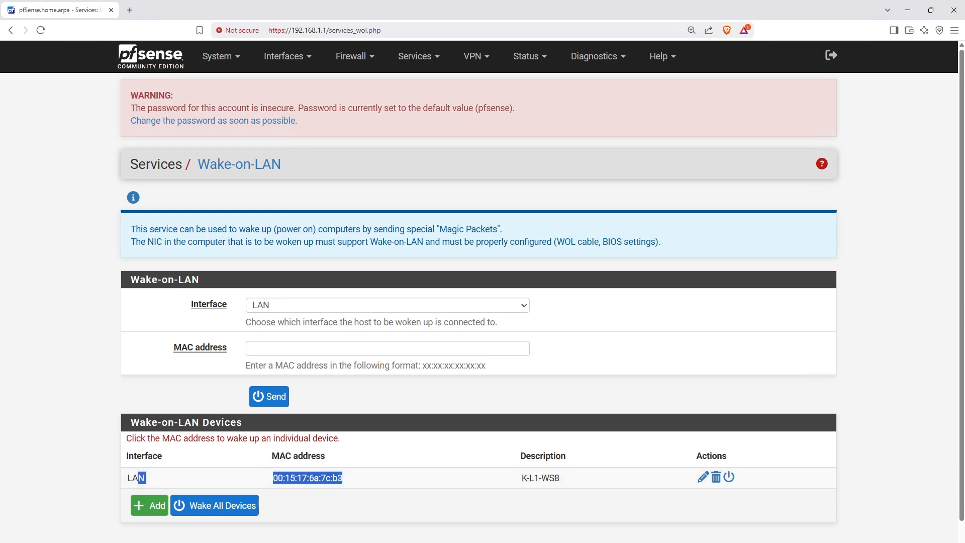
{"action": "left_click", "coordinate": [382, 478]}
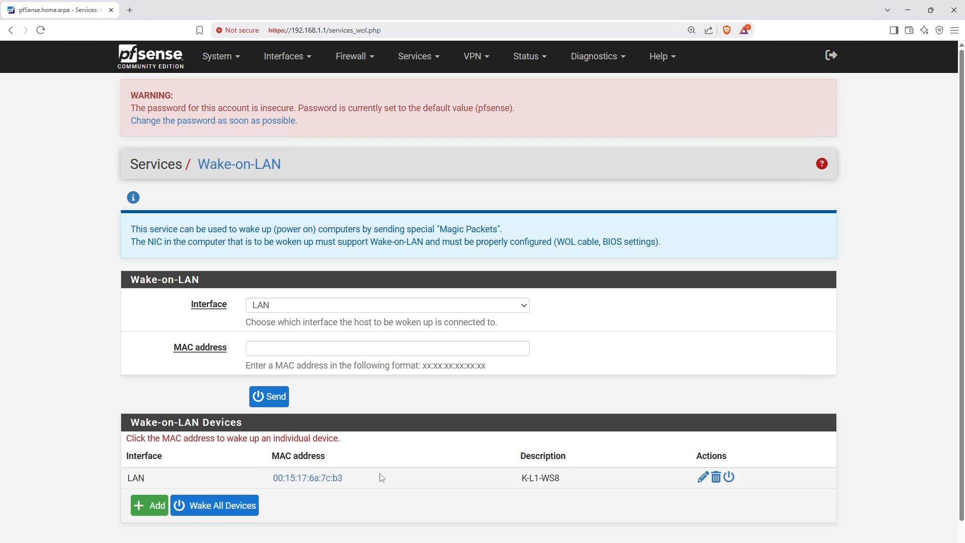
{"action": "left_click", "coordinate": [729, 477]}
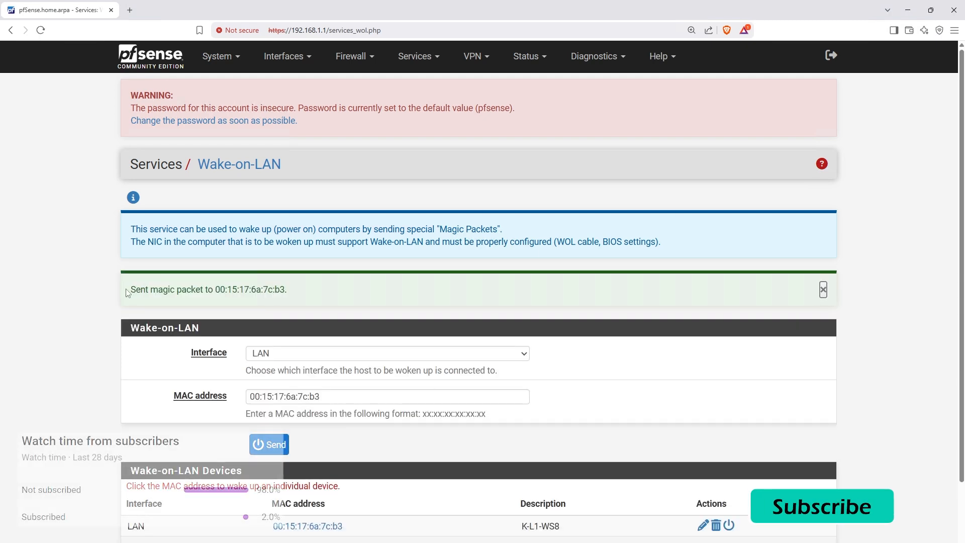
{"action": "left_click_drag", "start_coordinate": [129, 291], "coordinate": [285, 290]}
{"action": "left_click", "coordinate": [292, 296]}
{"action": "left_click", "coordinate": [214, 291]}
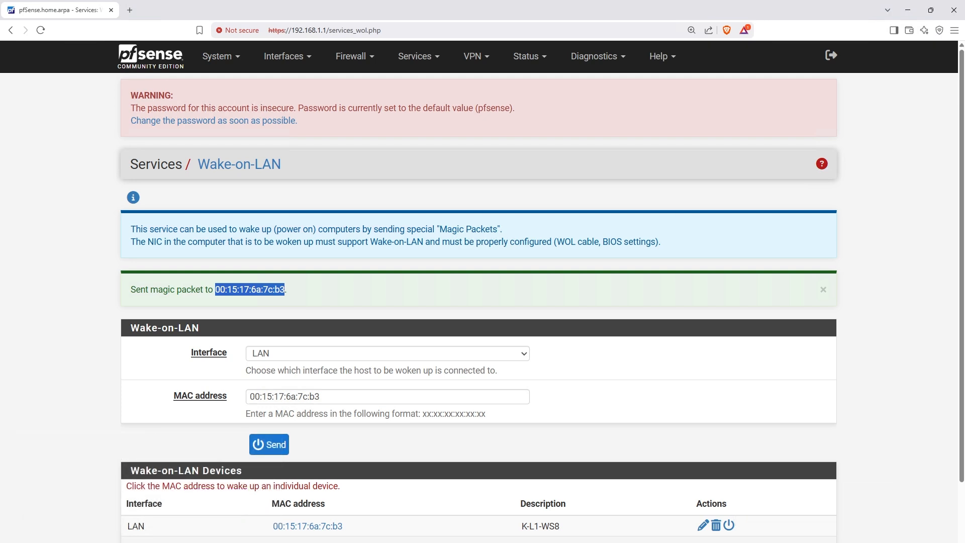
Send magic packets to all saved Wake-on-LAN devices at once and check the confirmation message.
{"action": "scroll", "coordinate": [280, 302], "scroll_direction": "down", "scroll_amount": 1}
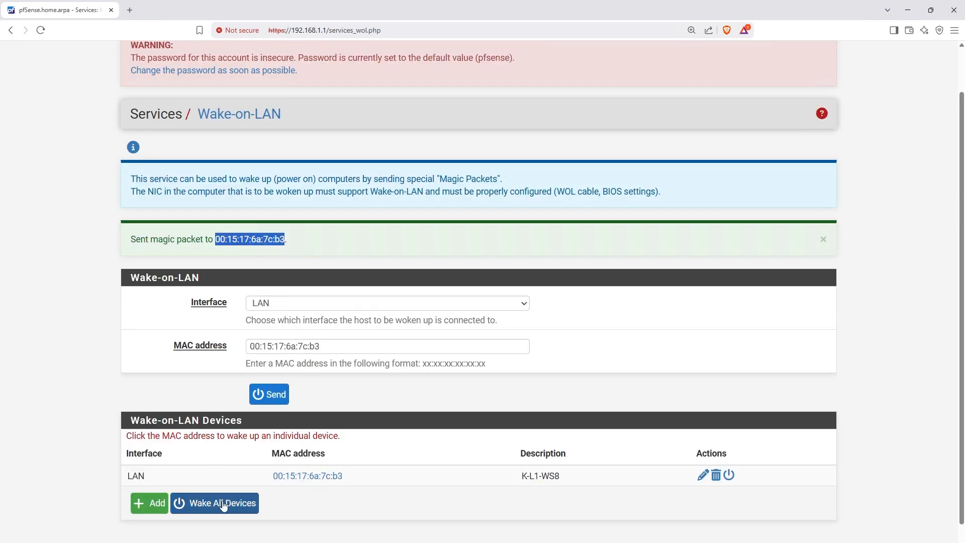
{"action": "left_click_drag", "start_coordinate": [272, 476], "coordinate": [347, 484]}
{"action": "left_click", "coordinate": [345, 496]}
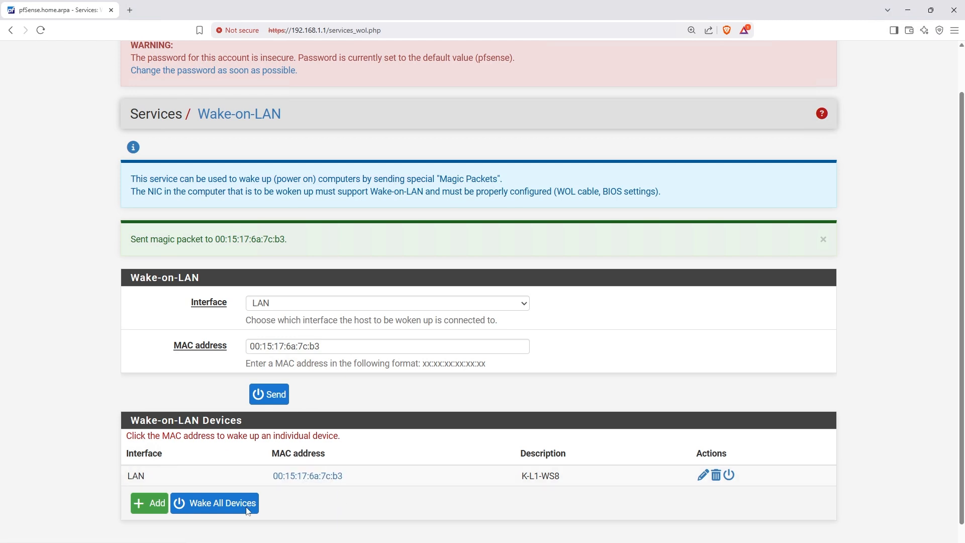
{"action": "left_click", "coordinate": [216, 505]}
{"action": "left_click", "coordinate": [526, 92]}
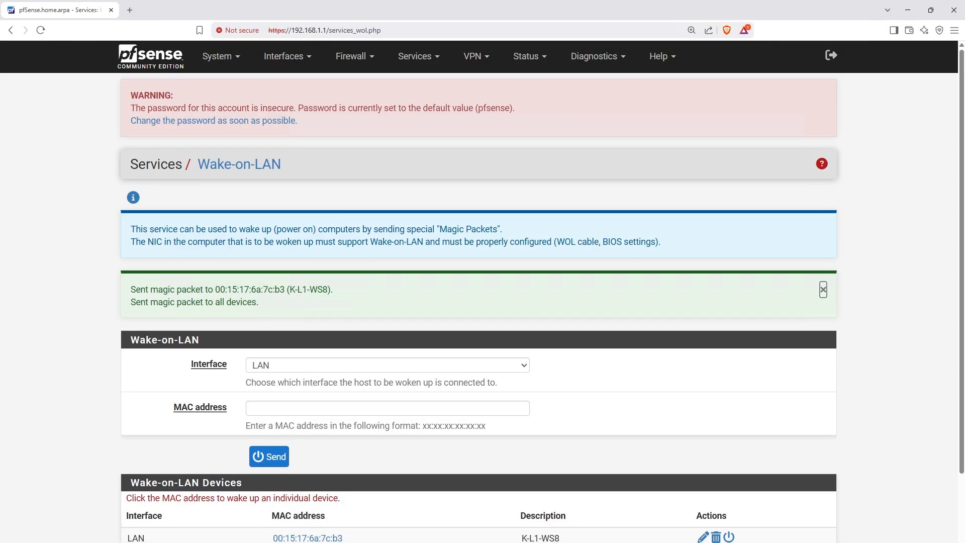
{"action": "left_click_drag", "start_coordinate": [264, 307], "coordinate": [129, 289]}
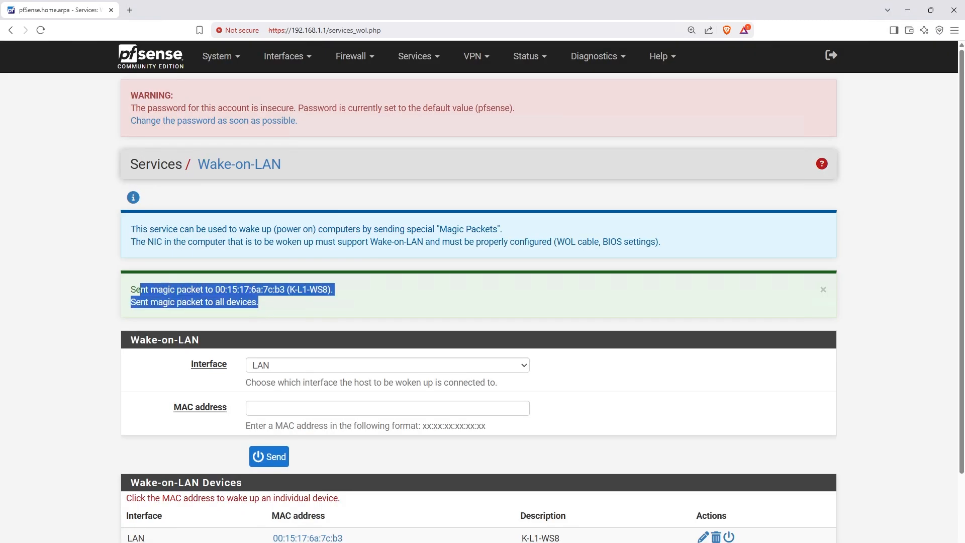
{"action": "left_click", "coordinate": [91, 305]}
Send a magic packet manually on the LAN interface to MAC address 00:15:17:6a:7c:b3.
{"action": "scroll", "coordinate": [101, 371], "scroll_direction": "down", "scroll_amount": 1}
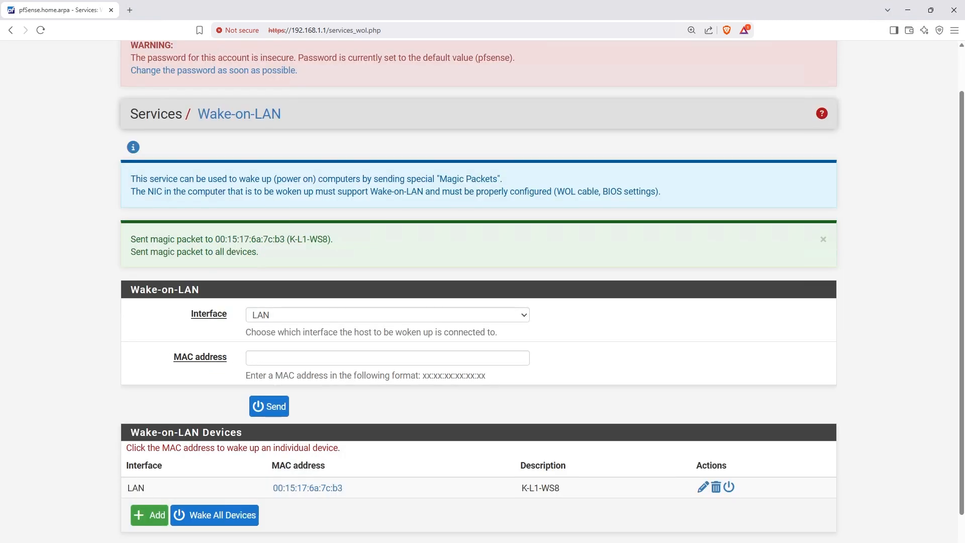
{"action": "left_click", "coordinate": [306, 358]}
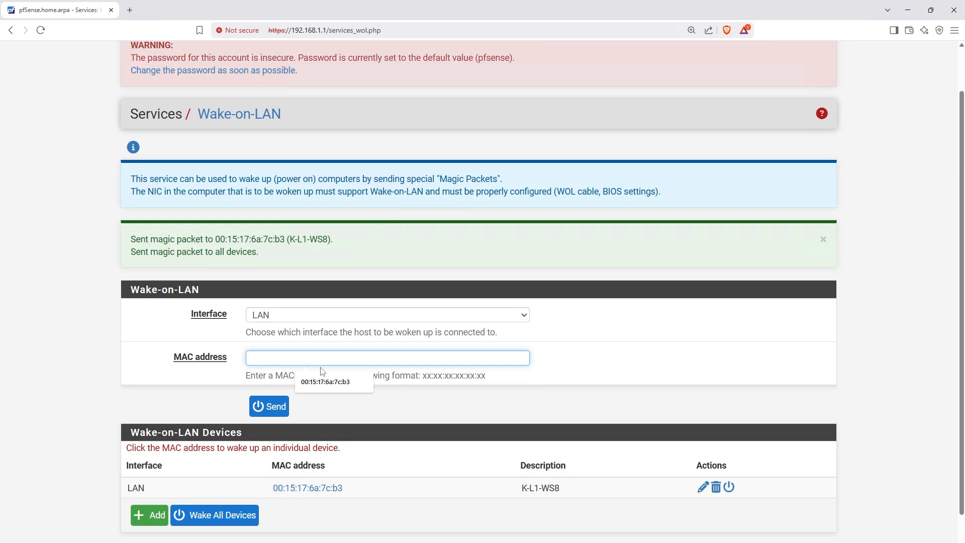
{"action": "left_click", "coordinate": [315, 320]}
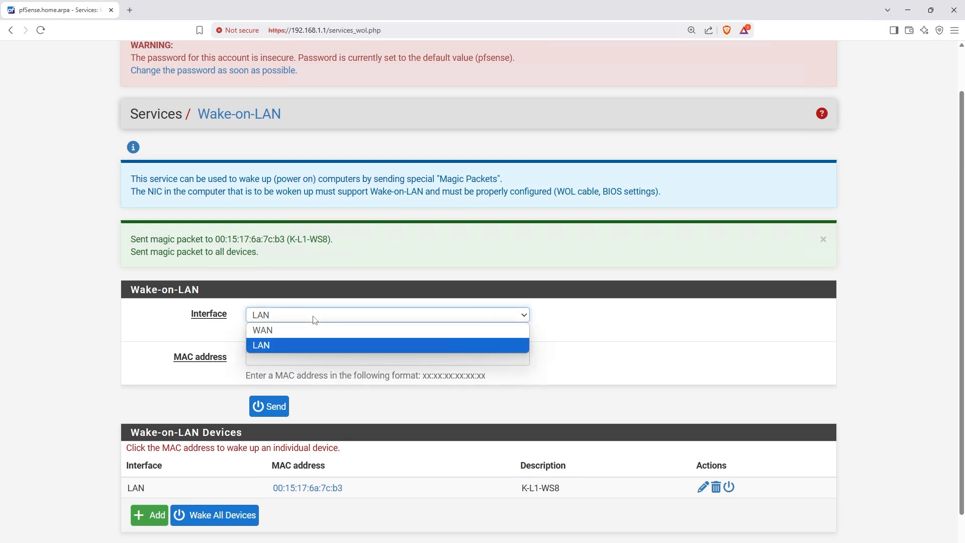
{"action": "left_click", "coordinate": [224, 323]}
{"action": "left_click", "coordinate": [305, 358]}
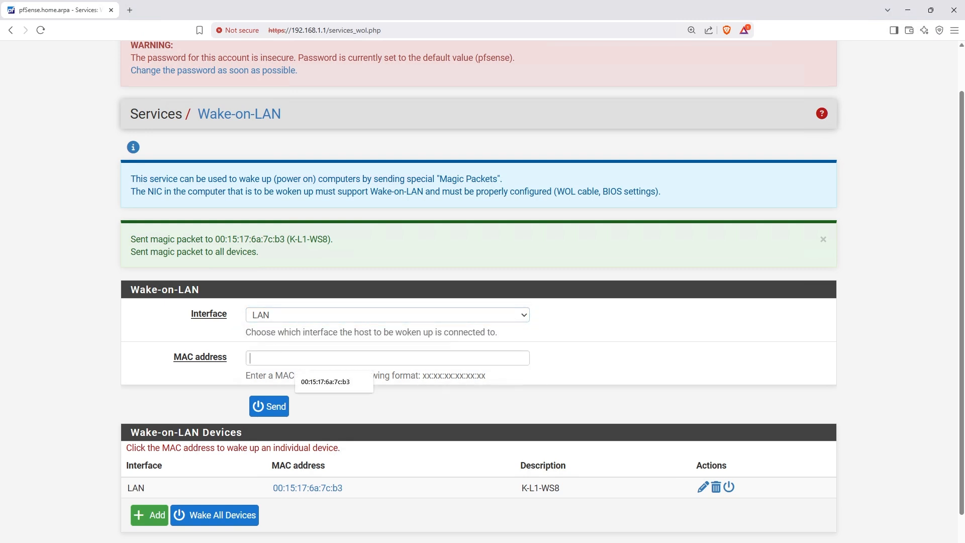
{"action": "left_click", "coordinate": [332, 381]}
{"action": "left_click", "coordinate": [270, 409]}
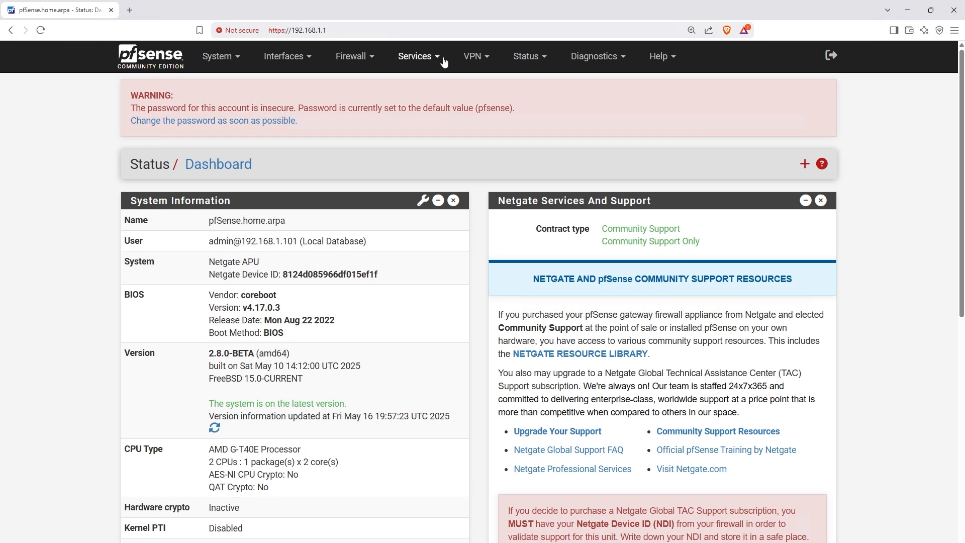
Open the Wake-on-LAN service page from the dashboard and wake the K-L1-WS8 device again.
{"action": "left_click", "coordinate": [444, 61]}
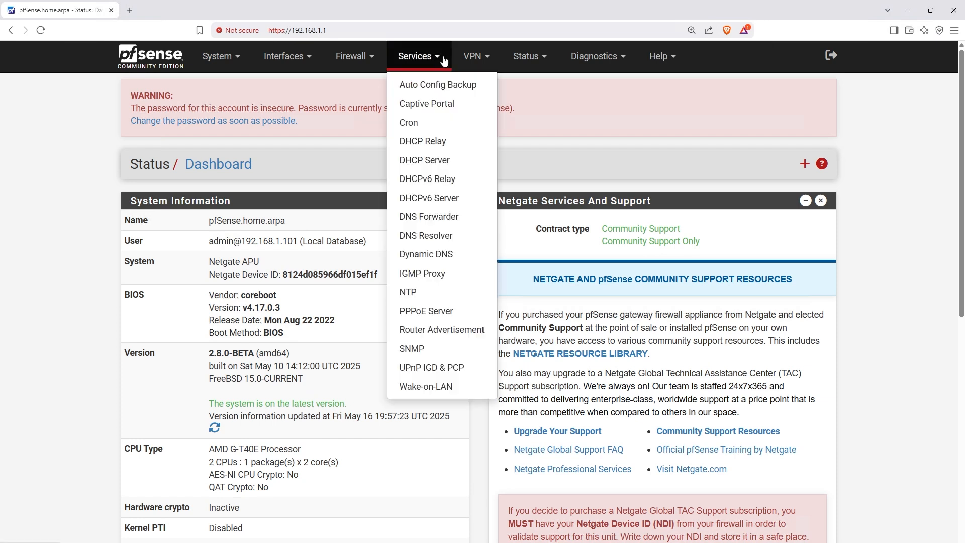
{"action": "left_click", "coordinate": [463, 388]}
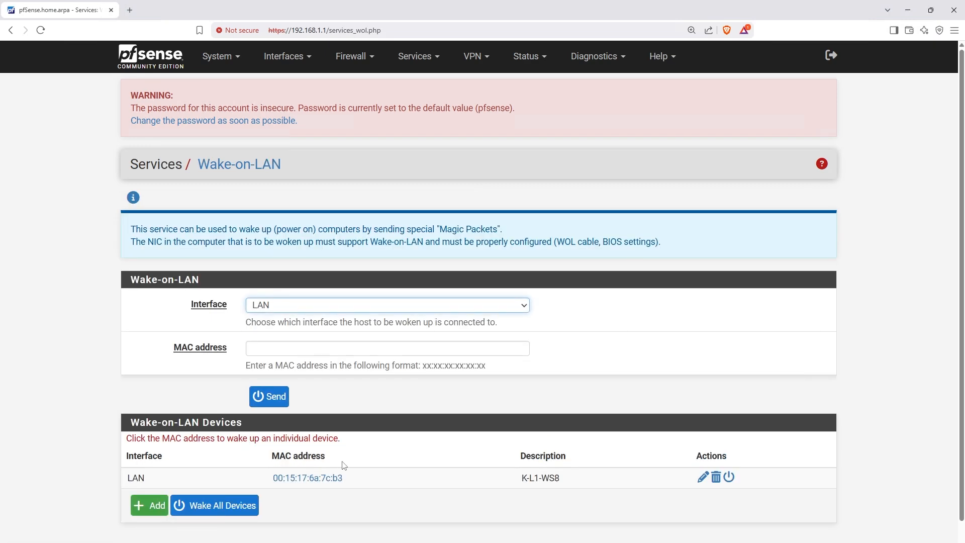
{"action": "left_click", "coordinate": [729, 478]}
{"action": "scroll", "coordinate": [541, 388], "scroll_direction": "down", "scroll_amount": 1}
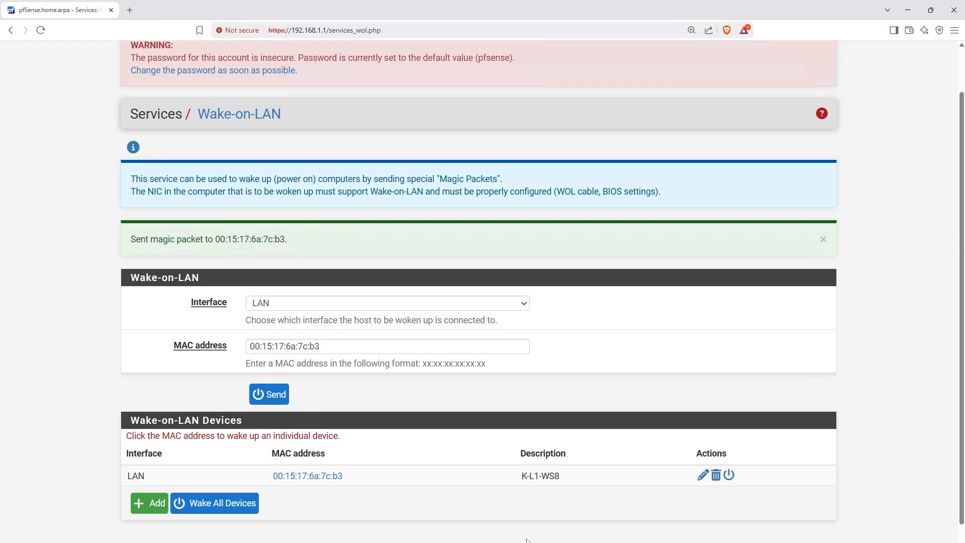
Switch to File Explorer and open Computer Management for This PC.
{"action": "key", "text": "super+e"}
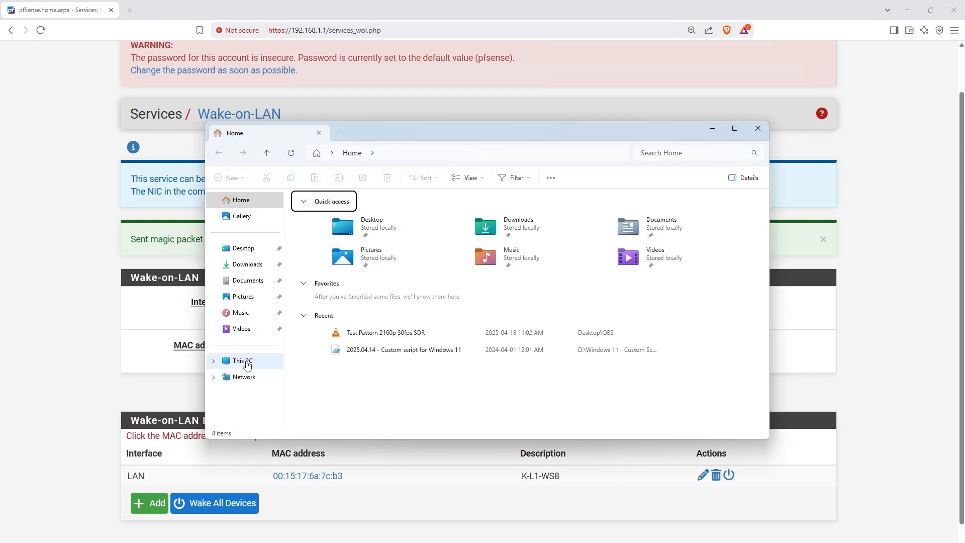
{"action": "left_click", "coordinate": [246, 362]}
{"action": "right_click", "coordinate": [247, 362]}
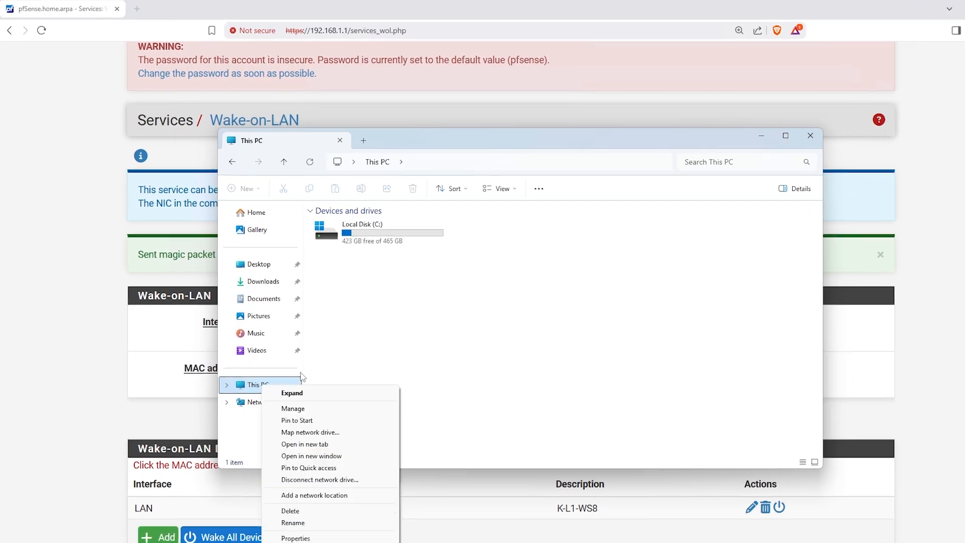
{"action": "left_click", "coordinate": [312, 408]}
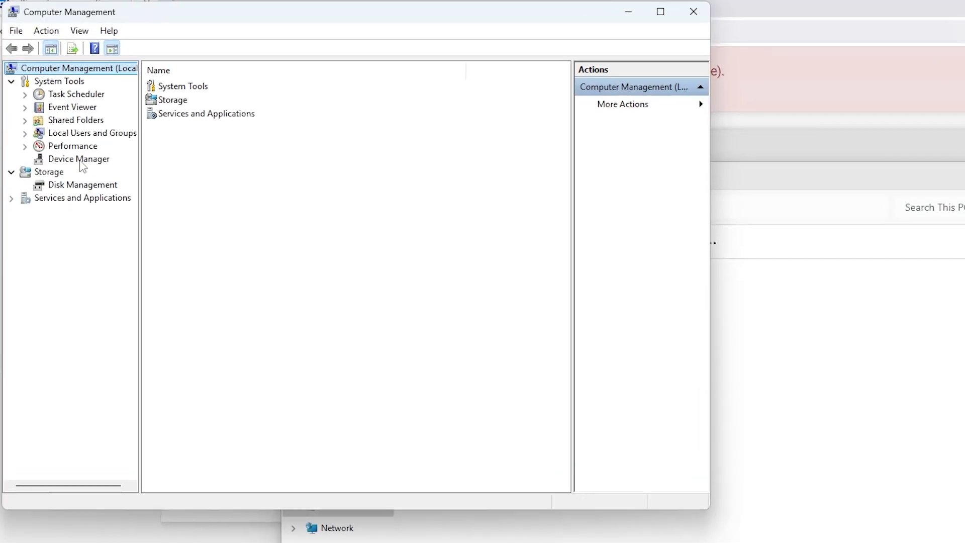
Open Device Manager, expand the network adapters and open the properties of the Realtek PCIe GbE Family Controller.
{"action": "left_click", "coordinate": [93, 145]}
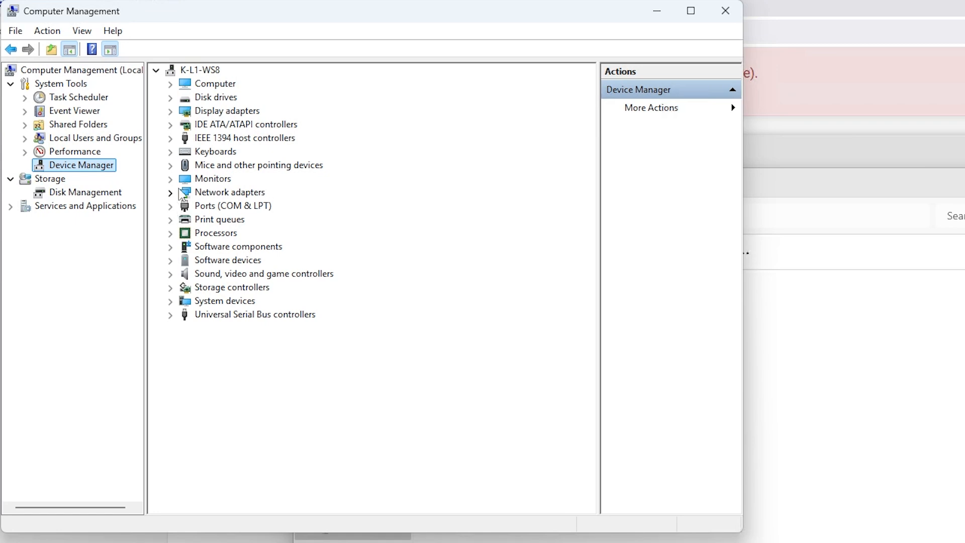
{"action": "left_click", "coordinate": [182, 194]}
{"action": "left_click", "coordinate": [171, 193]}
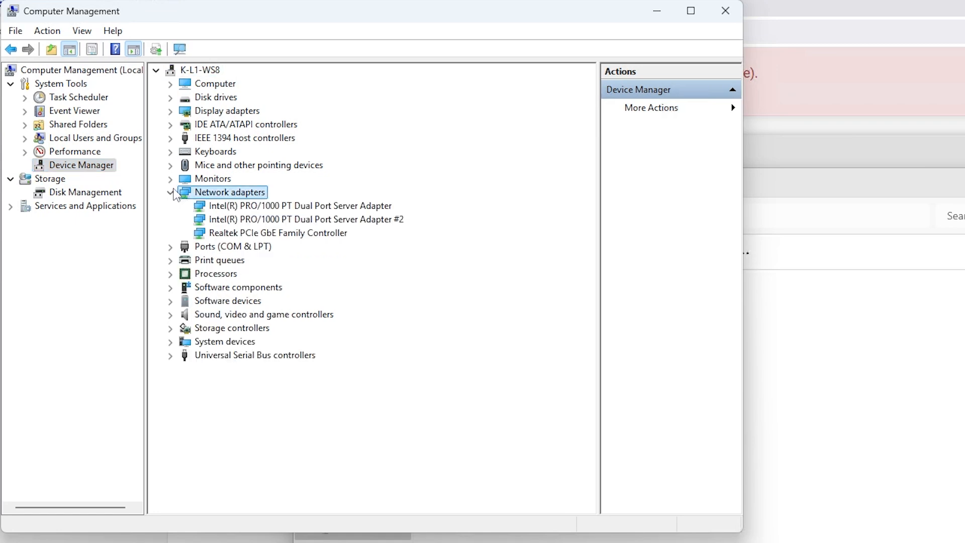
{"action": "left_click", "coordinate": [307, 233]}
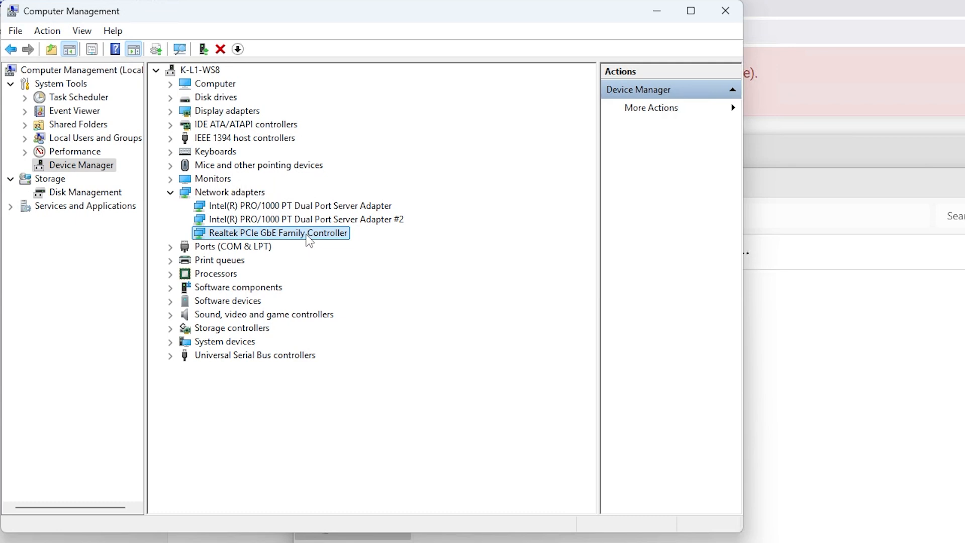
{"action": "double_click", "coordinate": [306, 234]}
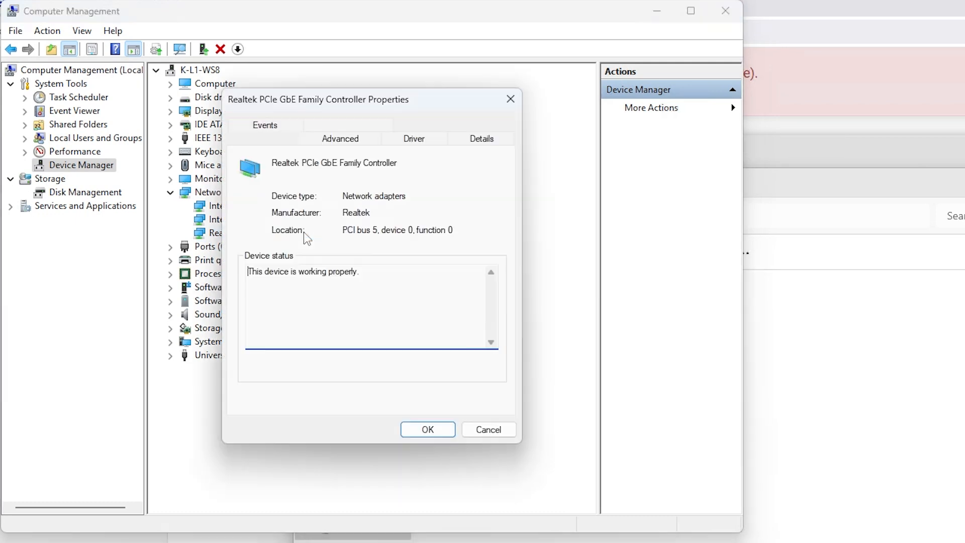
Check the value of the Wake on Magic Packet property in the Realtek adapter's advanced settings.
{"action": "left_click", "coordinate": [348, 143]}
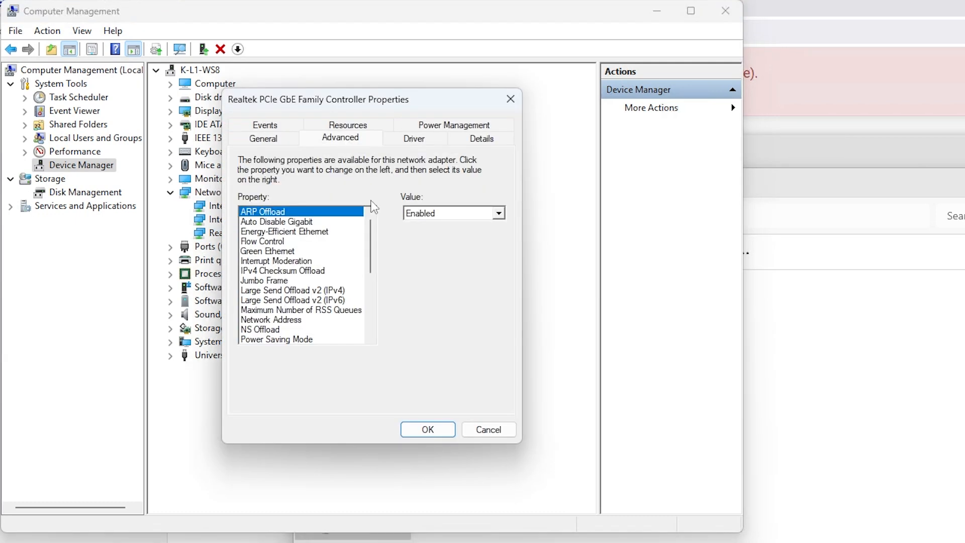
{"action": "left_click_drag", "start_coordinate": [371, 246], "coordinate": [372, 309]}
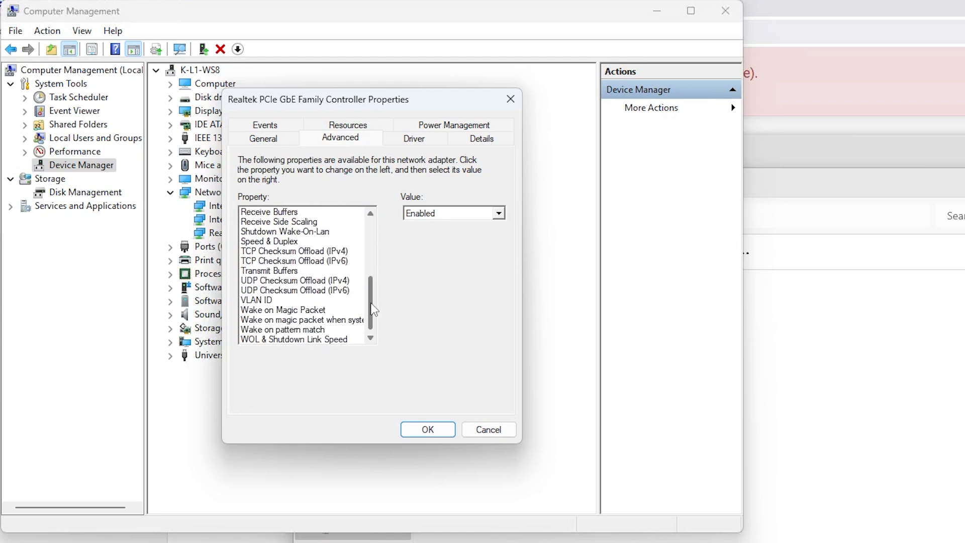
{"action": "left_click", "coordinate": [299, 312]}
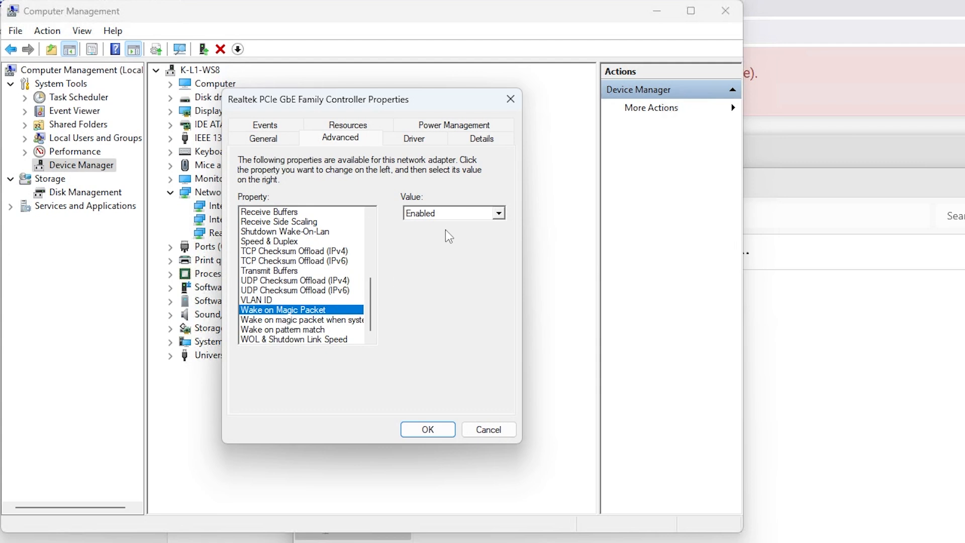
{"action": "left_click", "coordinate": [460, 213]}
{"action": "left_click", "coordinate": [469, 195]}
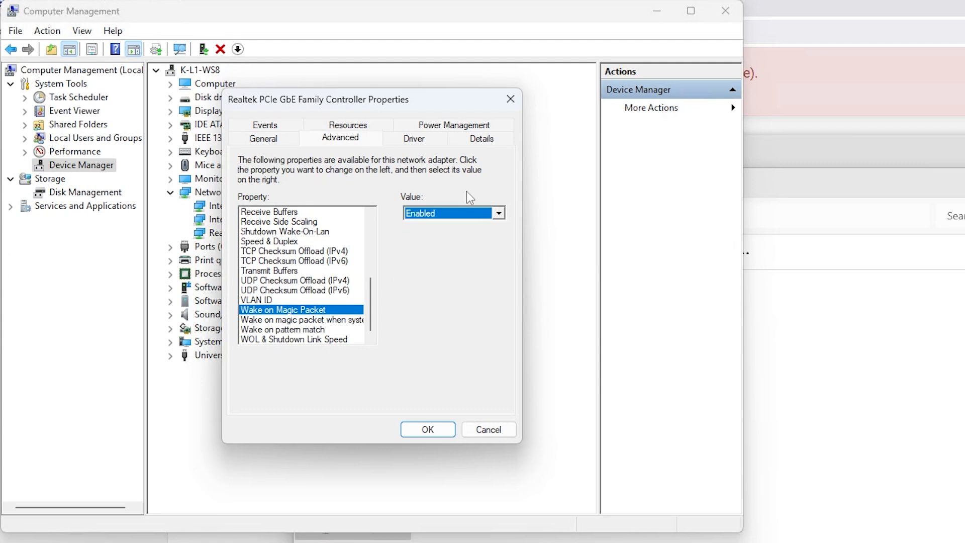
Examine the Realtek adapter's driver provider and date, review its advanced settings again and close its properties.
{"action": "left_click", "coordinate": [414, 140]}
{"action": "left_click_drag", "start_coordinate": [342, 196], "coordinate": [372, 196]}
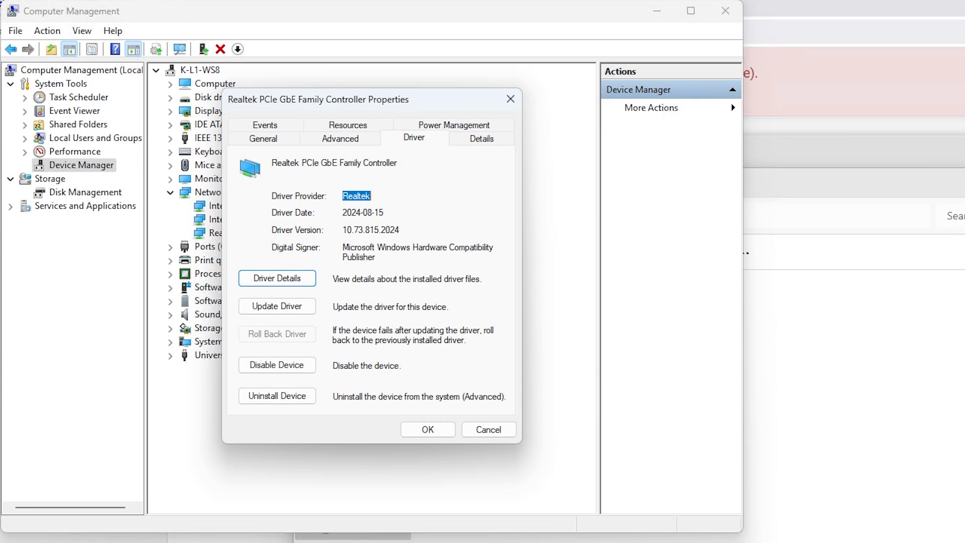
{"action": "left_click", "coordinate": [384, 213]}
{"action": "left_click_drag", "start_coordinate": [372, 196], "coordinate": [342, 196]}
{"action": "left_click", "coordinate": [351, 139]}
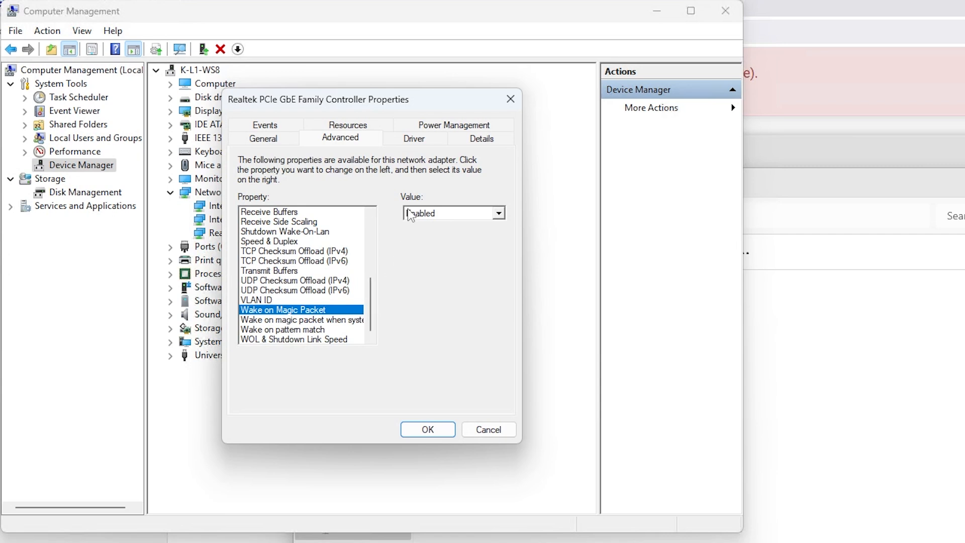
{"action": "left_click", "coordinate": [413, 140]}
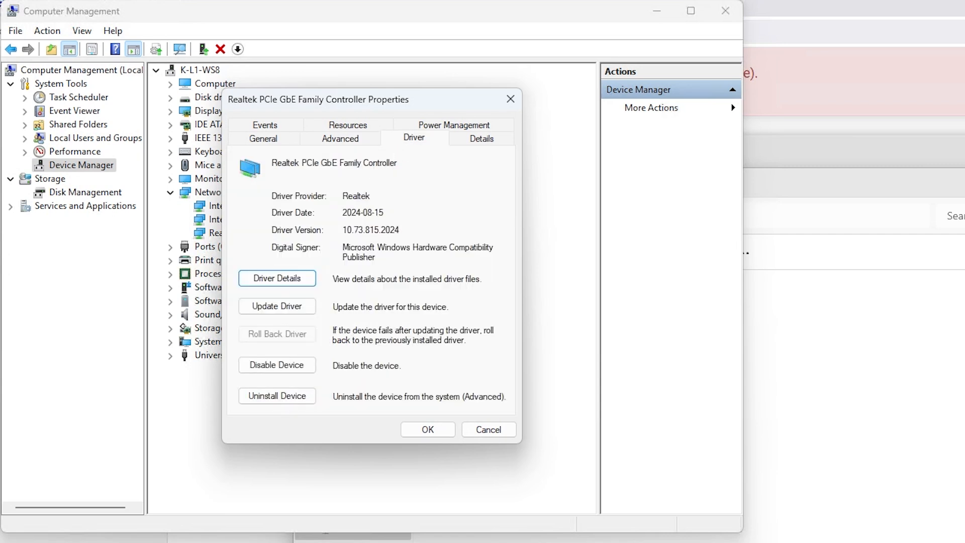
{"action": "left_click_drag", "start_coordinate": [372, 195], "coordinate": [343, 196]}
{"action": "left_click", "coordinate": [350, 141]}
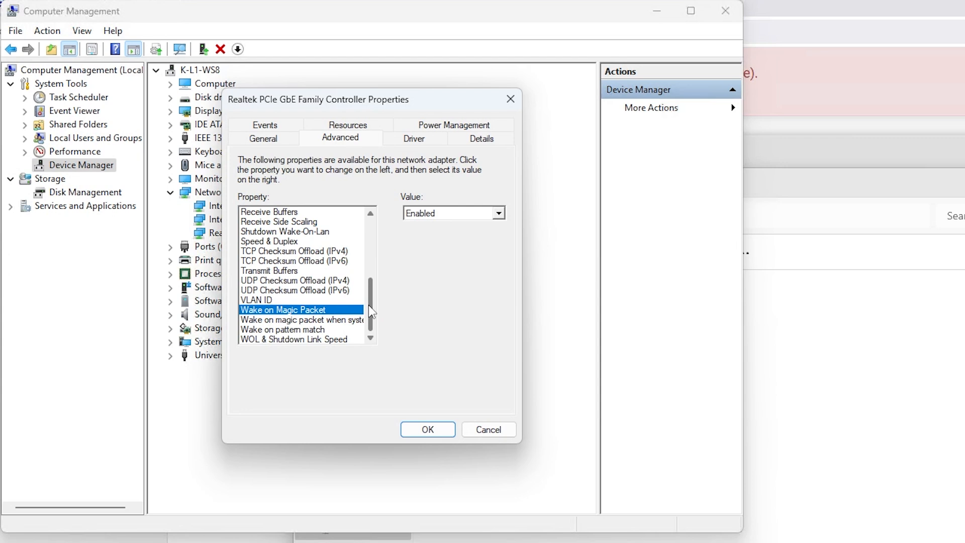
{"action": "key", "text": "Escape"}
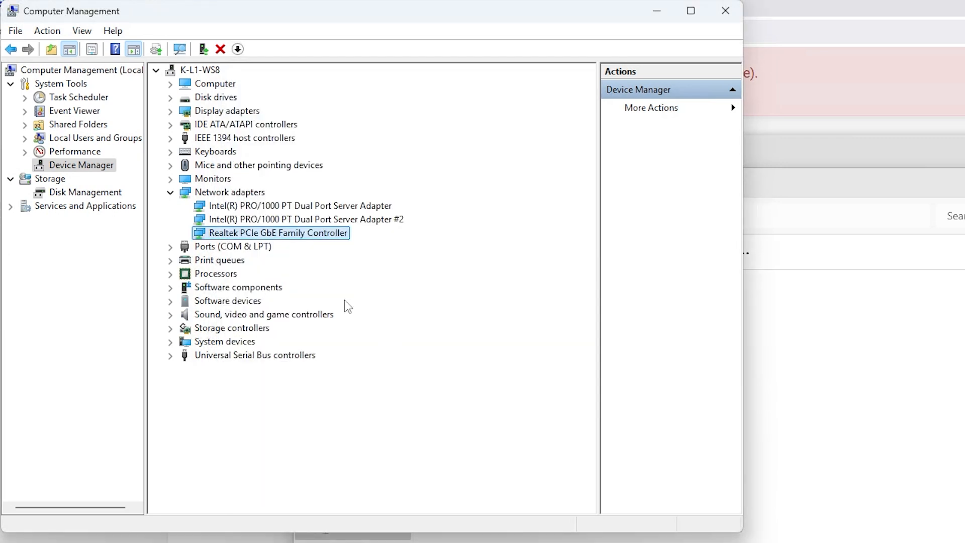
Inspect the advanced settings and driver provider of the first Intel PRO/1000 PT Dual Port Server Adapter and close its properties without saving.
{"action": "double_click", "coordinate": [322, 210]}
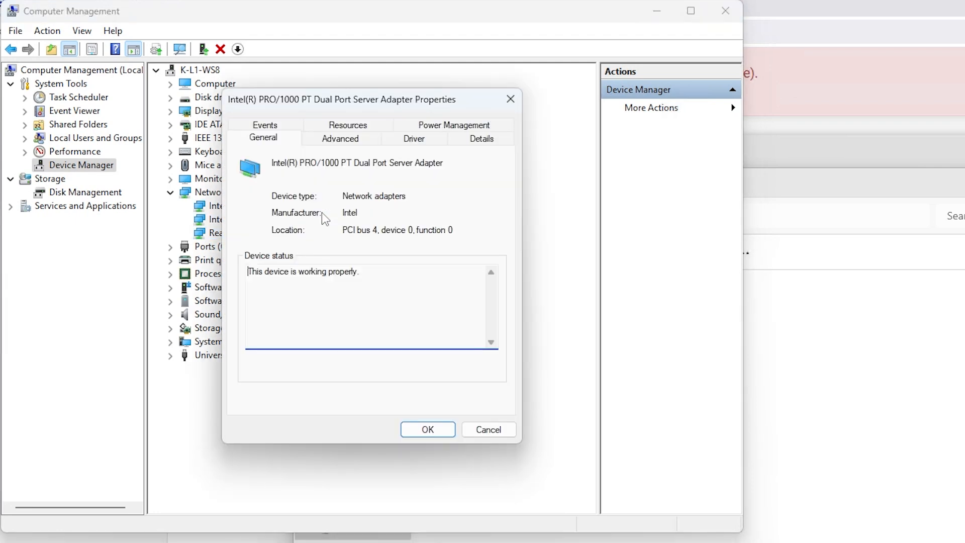
{"action": "left_click", "coordinate": [353, 142]}
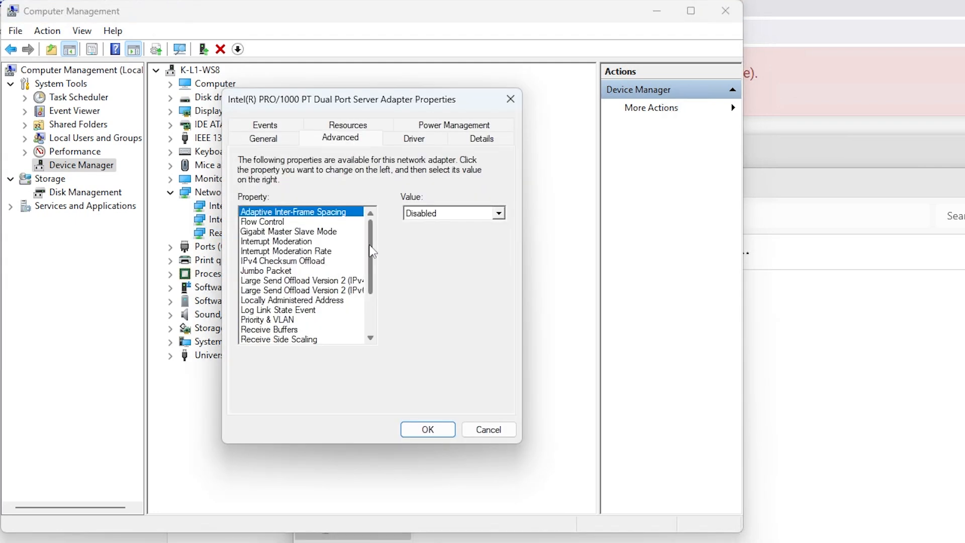
{"action": "mouse_move", "coordinate": [369, 246]}
{"action": "left_mouse_down"}
{"action": "mouse_move", "coordinate": [370, 257]}
{"action": "mouse_move", "coordinate": [369, 237]}
{"action": "mouse_move", "coordinate": [359, 316]}
{"action": "mouse_move", "coordinate": [359, 234]}
{"action": "left_mouse_up"}
{"action": "left_click", "coordinate": [407, 144]}
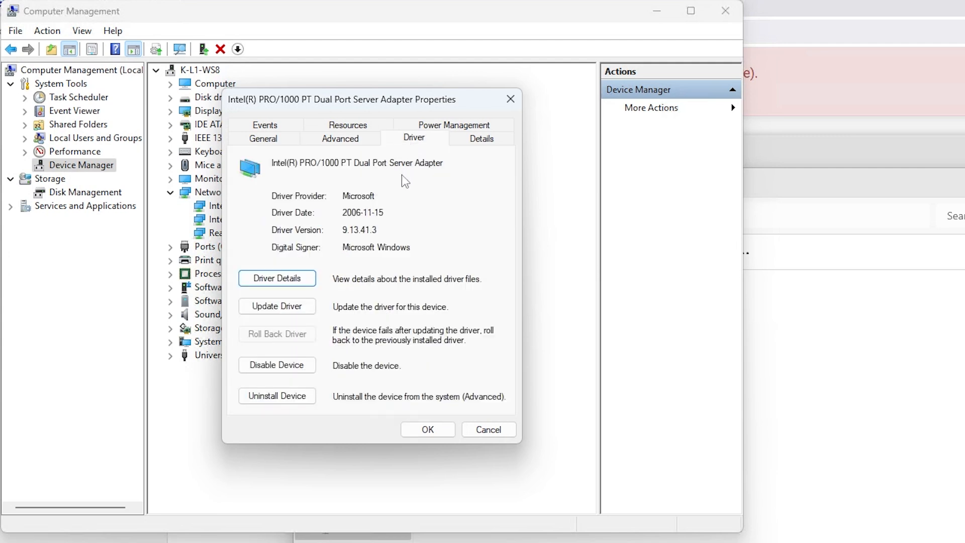
{"action": "left_click_drag", "start_coordinate": [376, 195], "coordinate": [342, 196]}
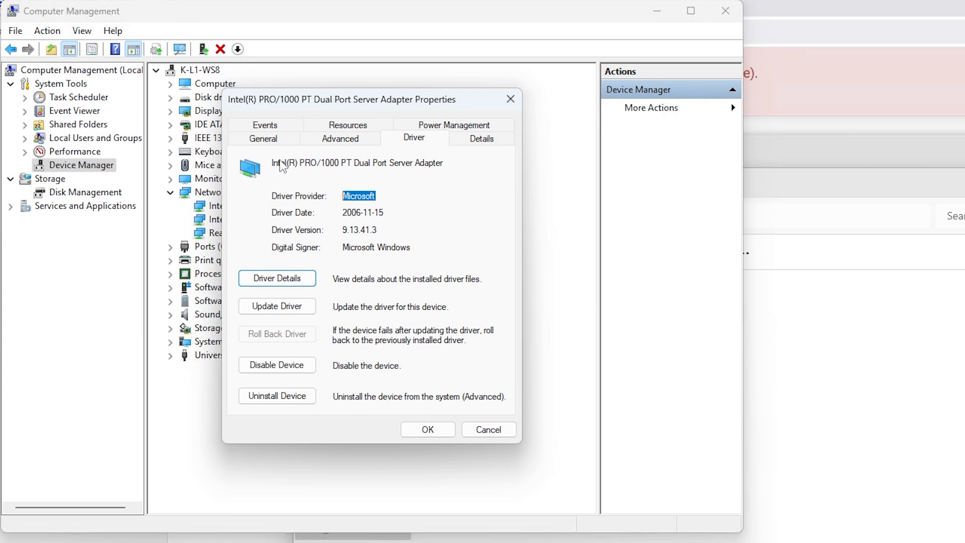
{"action": "left_click", "coordinate": [488, 431]}
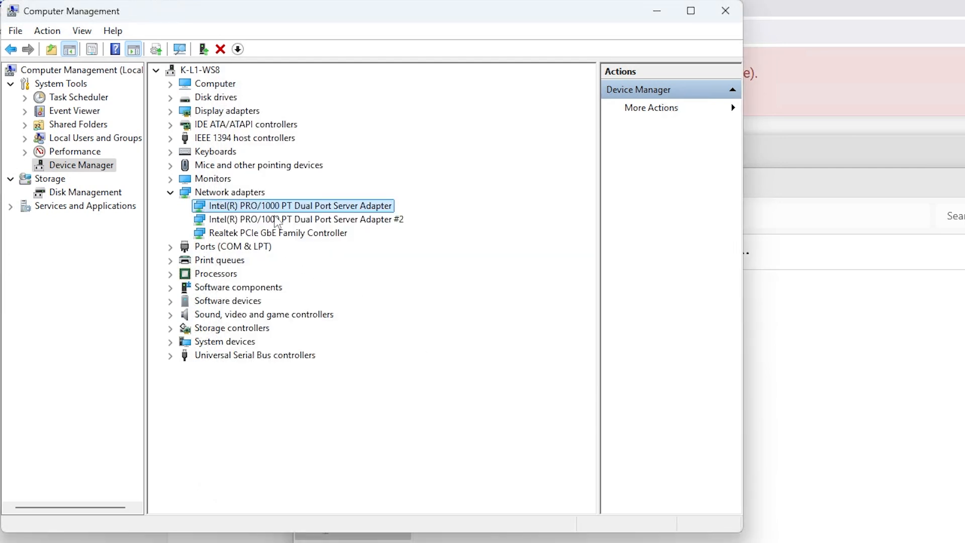
Reopen the Realtek PCIe GbE Family Controller properties and view the advanced Wake on Magic Packet setting.
{"action": "double_click", "coordinate": [302, 234]}
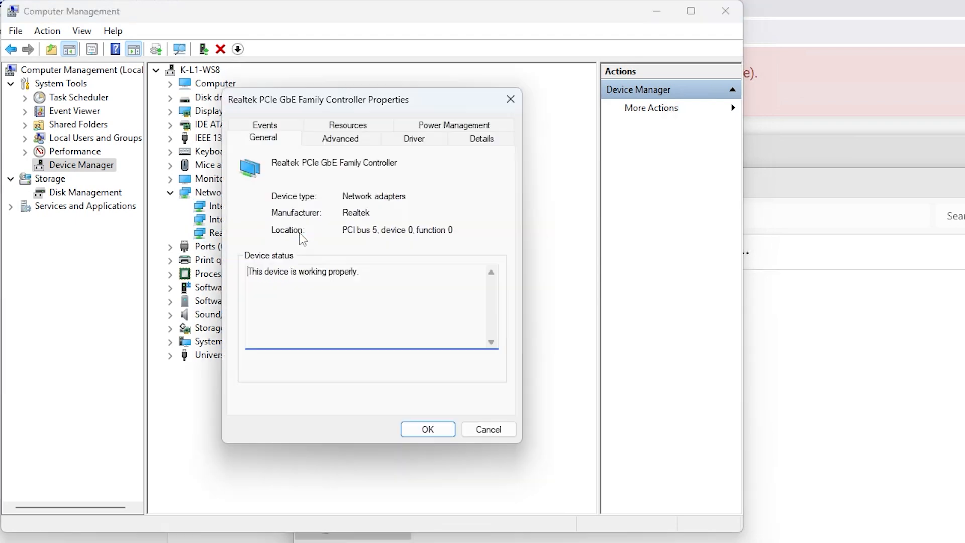
{"action": "left_click", "coordinate": [341, 142]}
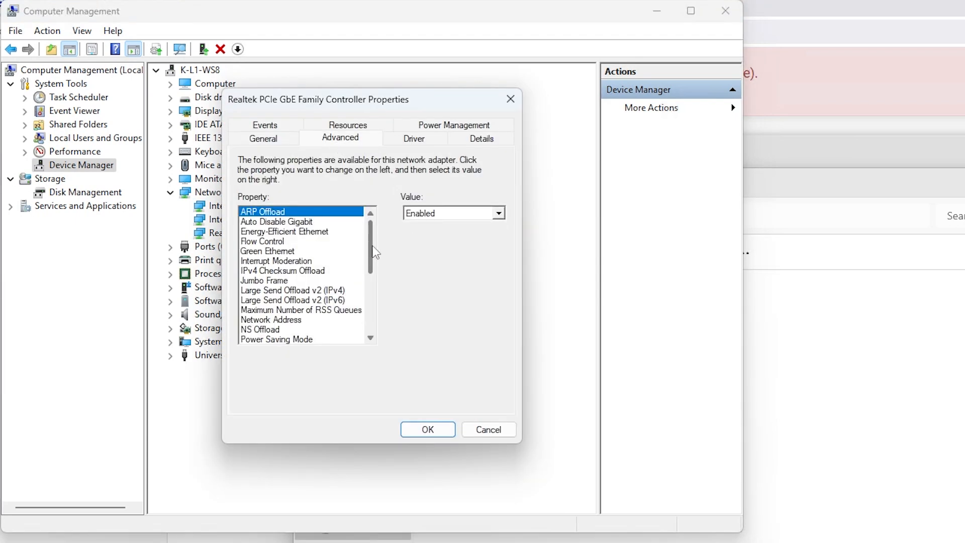
{"action": "left_click_drag", "start_coordinate": [371, 252], "coordinate": [371, 309]}
{"action": "left_click", "coordinate": [288, 316]}
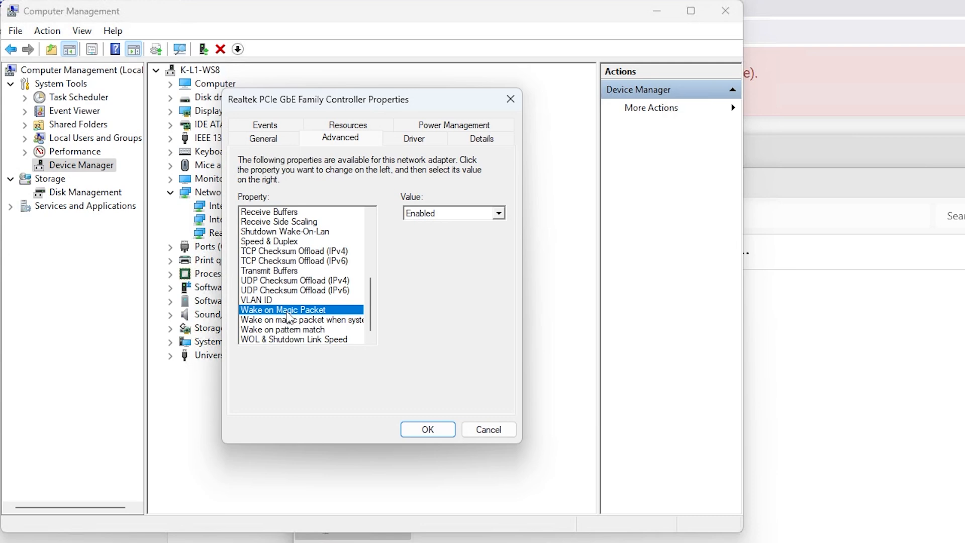